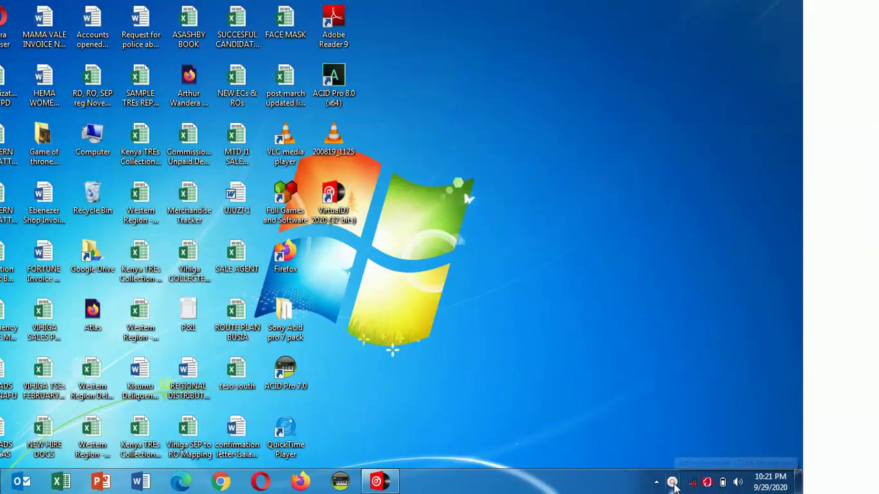
Bring the already running VirtualDJ window back up on the Windows desktop.
{"action": "left_click", "coordinate": [673, 483]}
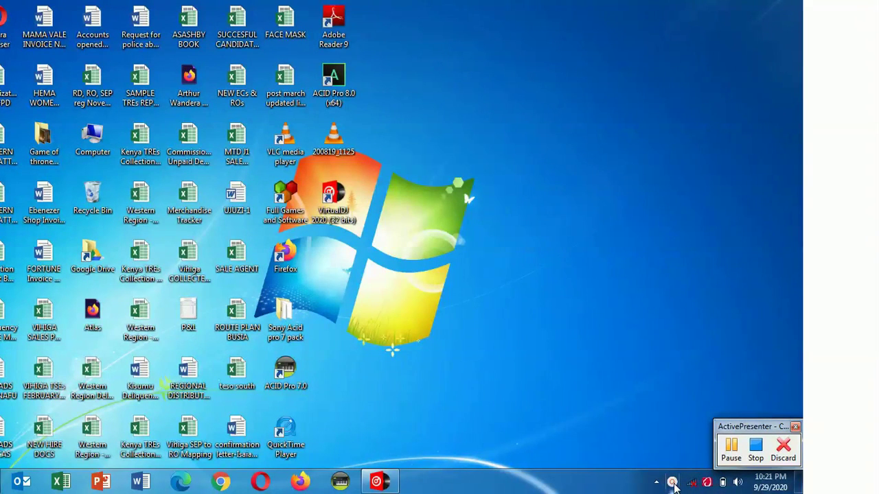
{"action": "left_click", "coordinate": [424, 259]}
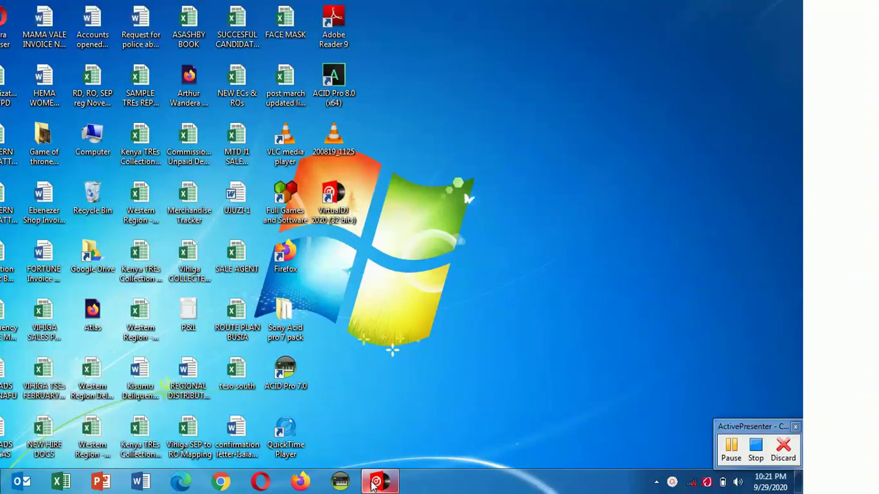
{"action": "mouse_move", "coordinate": [374, 484]}
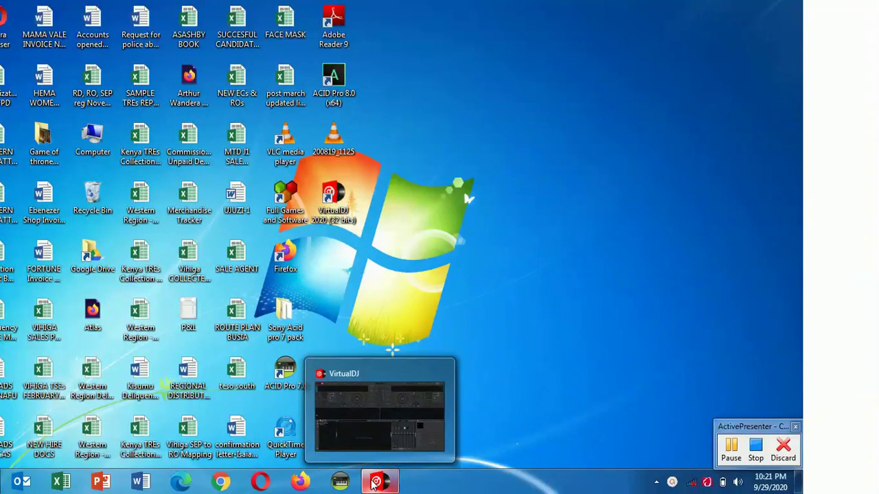
Show the sampler as a list and lower Peche A, pull up modif, 98.9_horn_buzzer_gun, SMAZZ and Laser31 volumes.
{"action": "left_click", "coordinate": [374, 484]}
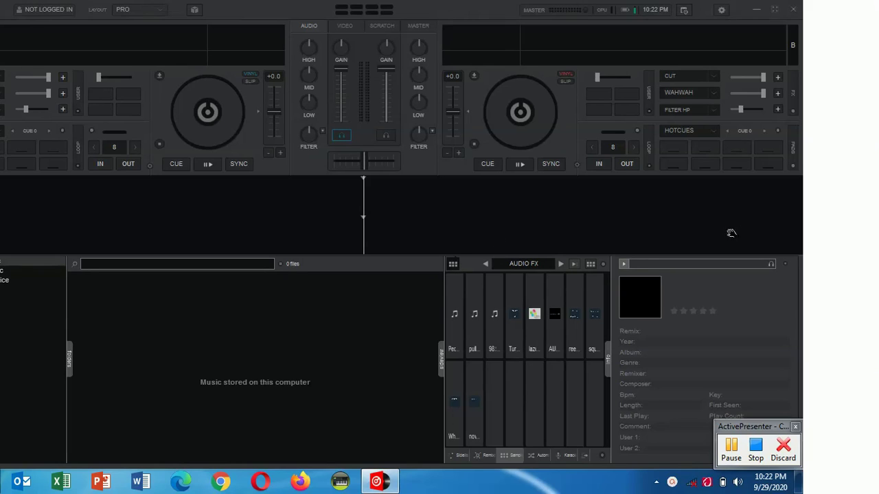
{"action": "left_click", "coordinate": [591, 264]}
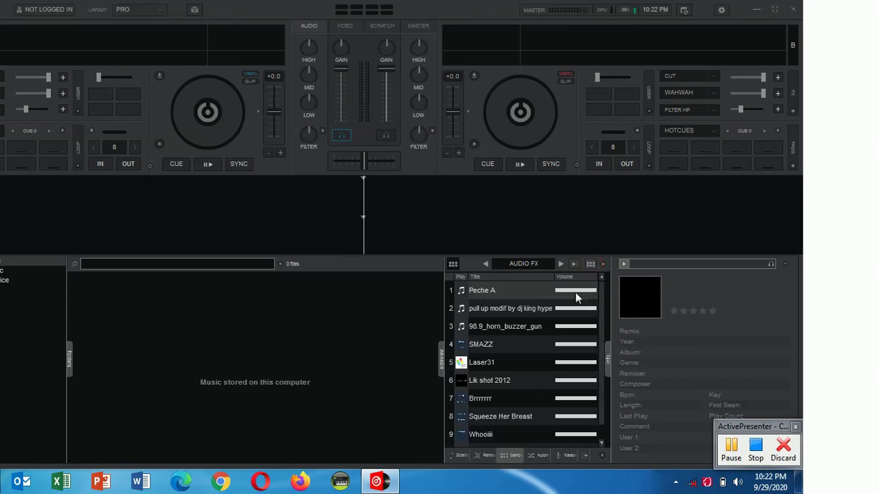
{"action": "left_click", "coordinate": [571, 290]}
{"action": "left_click", "coordinate": [572, 307]}
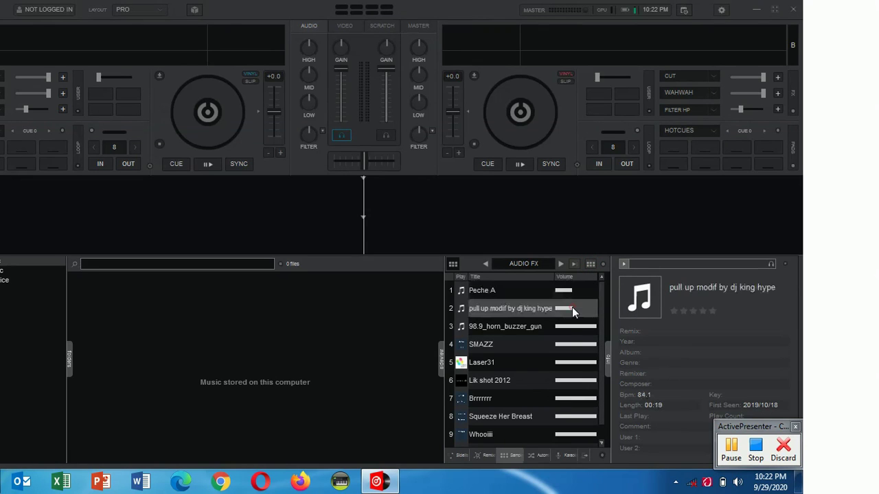
{"action": "left_click", "coordinate": [572, 329]}
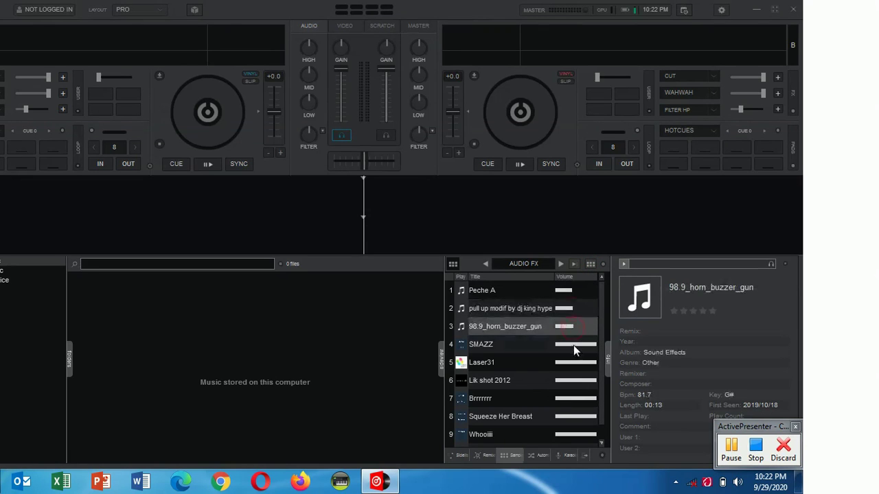
{"action": "left_click", "coordinate": [573, 344]}
{"action": "left_click", "coordinate": [575, 362]}
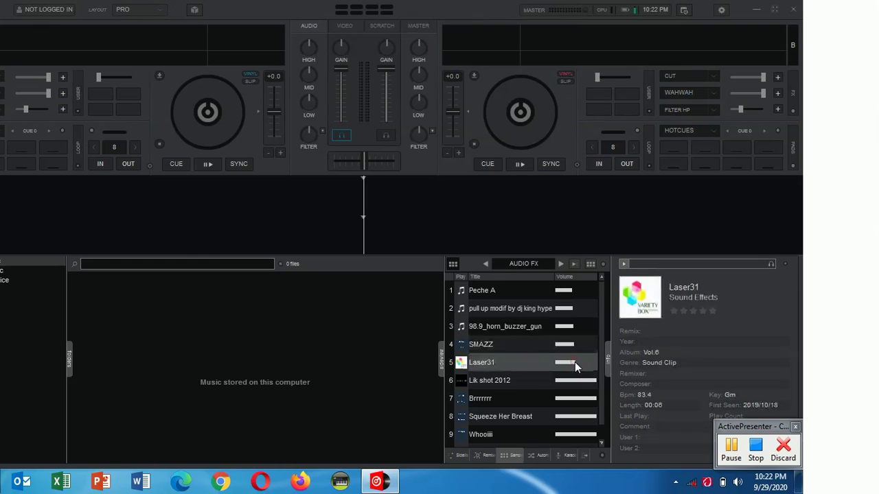
Drop Peche A's volume to a low level and close VirtualDJ.
{"action": "left_click", "coordinate": [462, 289]}
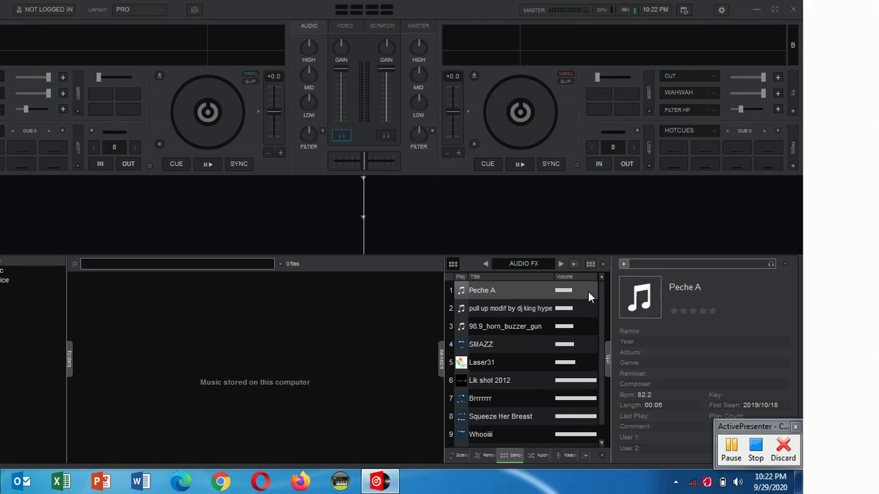
{"action": "left_click", "coordinate": [560, 292]}
{"action": "left_click_drag", "start_coordinate": [577, 288], "coordinate": [595, 291]}
{"action": "left_click", "coordinate": [560, 293]}
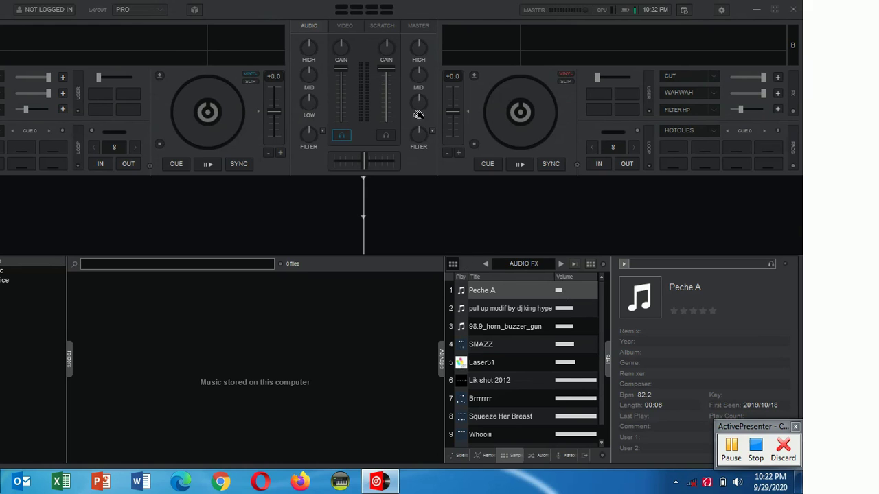
{"action": "left_click", "coordinate": [793, 11]}
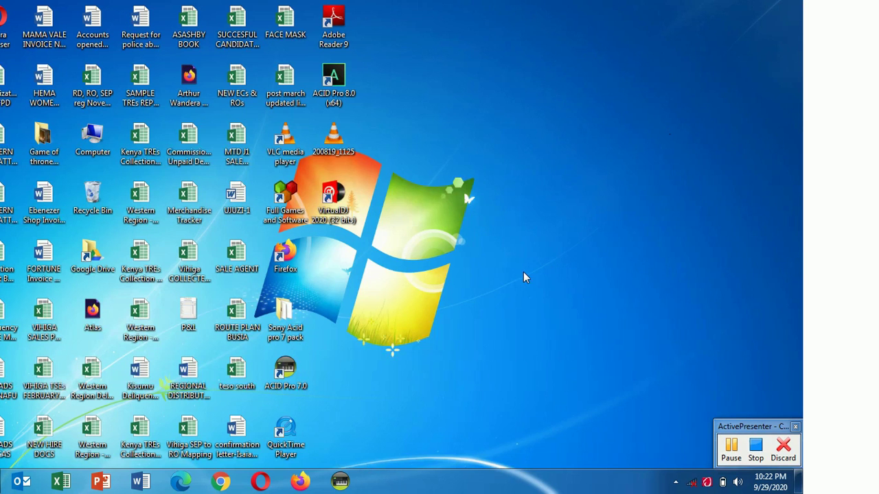
Relaunch VirtualDJ from the desktop and skip the CONNECT sign-in.
{"action": "double_click", "coordinate": [349, 199]}
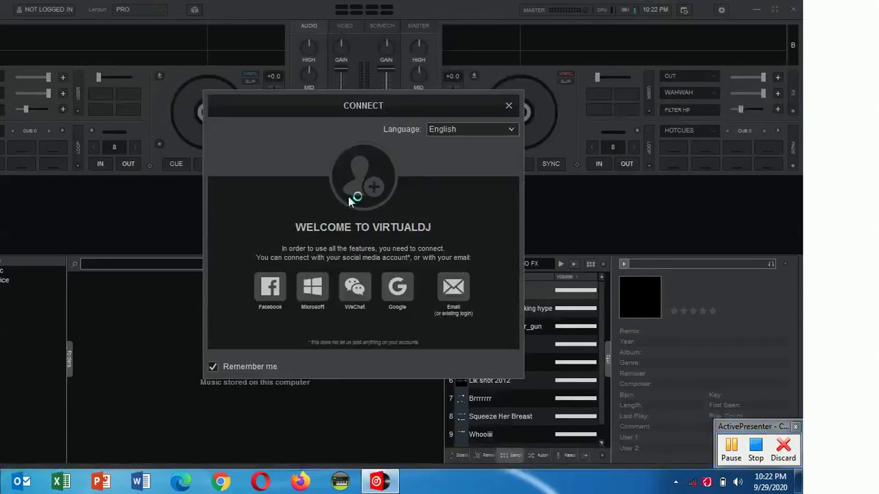
{"action": "left_click", "coordinate": [509, 107]}
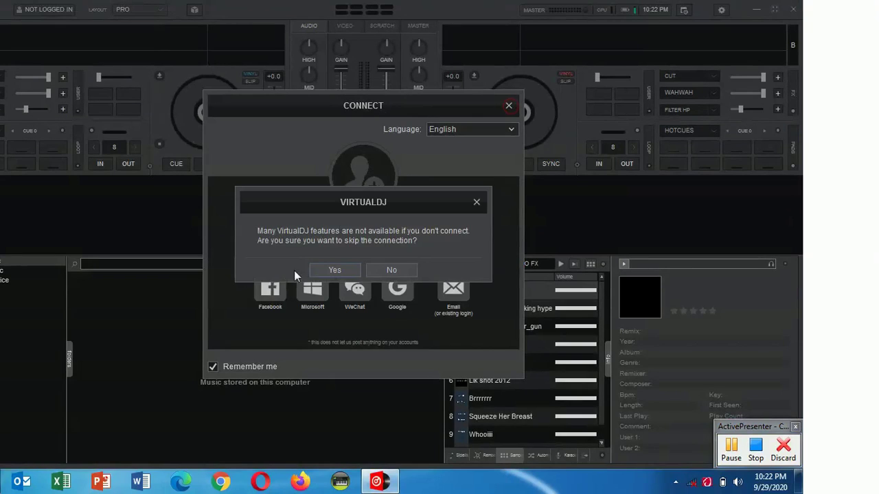
{"action": "left_click", "coordinate": [332, 271]}
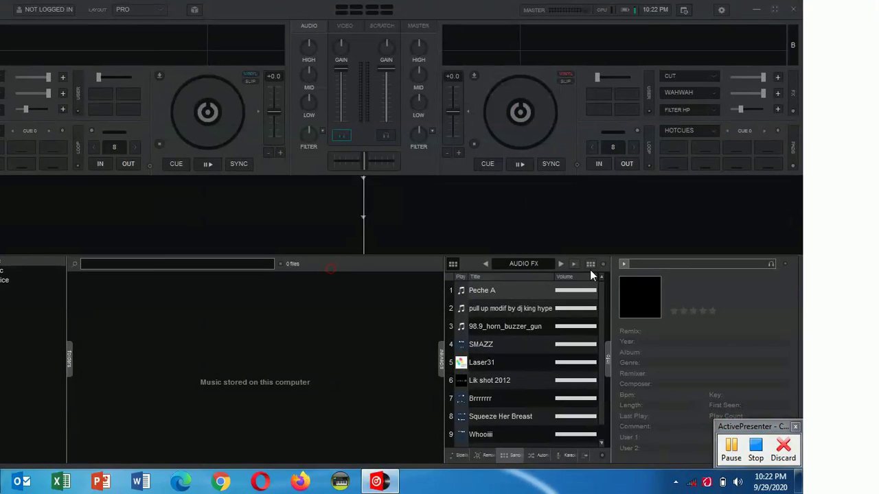
{"action": "left_click", "coordinate": [560, 292]}
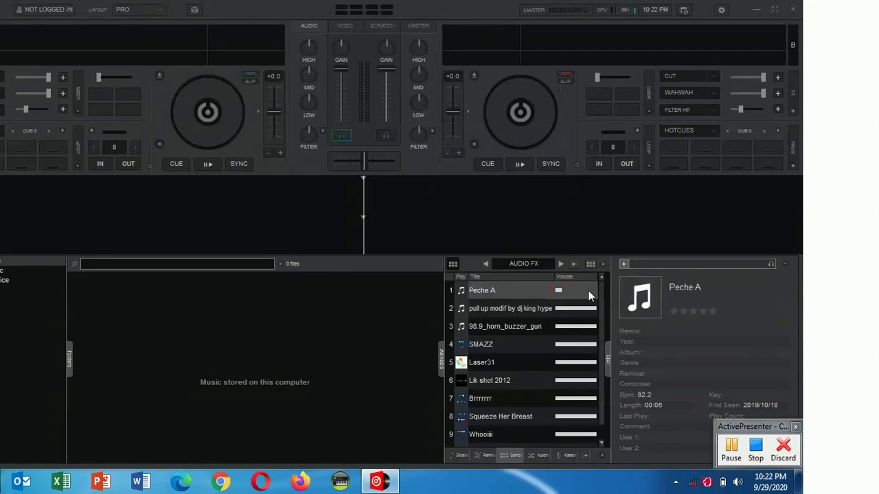
{"action": "left_click", "coordinate": [586, 291]}
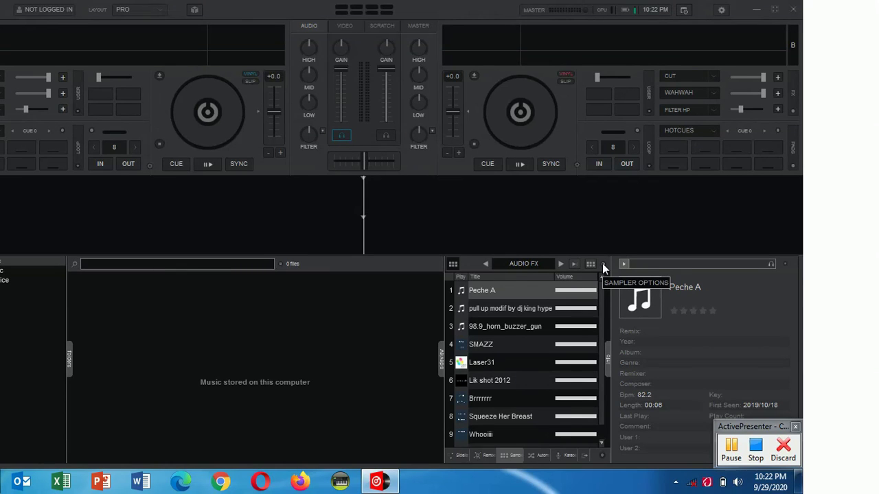
{"action": "left_click", "coordinate": [602, 263]}
{"action": "mouse_move", "coordinate": [665, 299]}
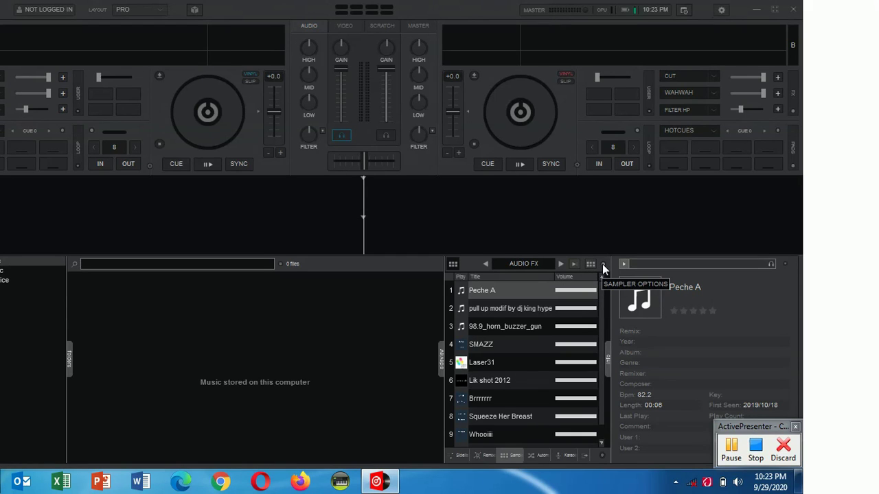
{"action": "left_click", "coordinate": [602, 263]}
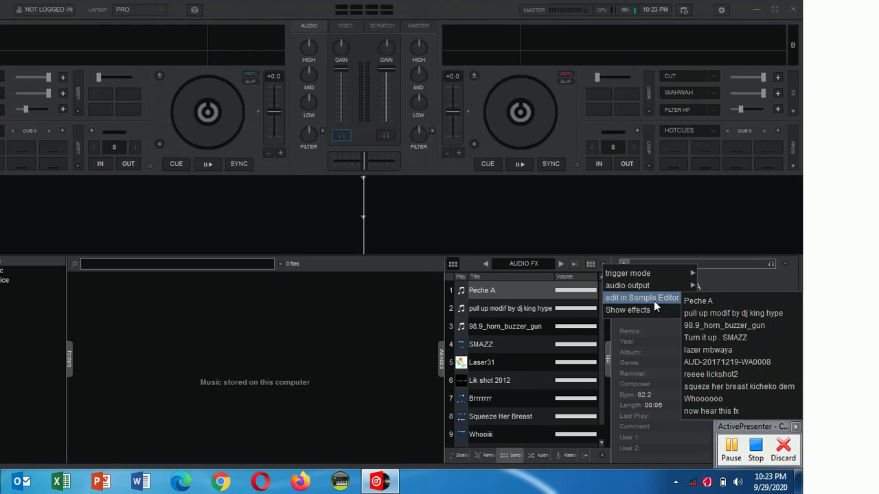
Open Peche A from the sampler's edit submenu in the Sample Editor.
{"action": "left_click", "coordinate": [704, 302]}
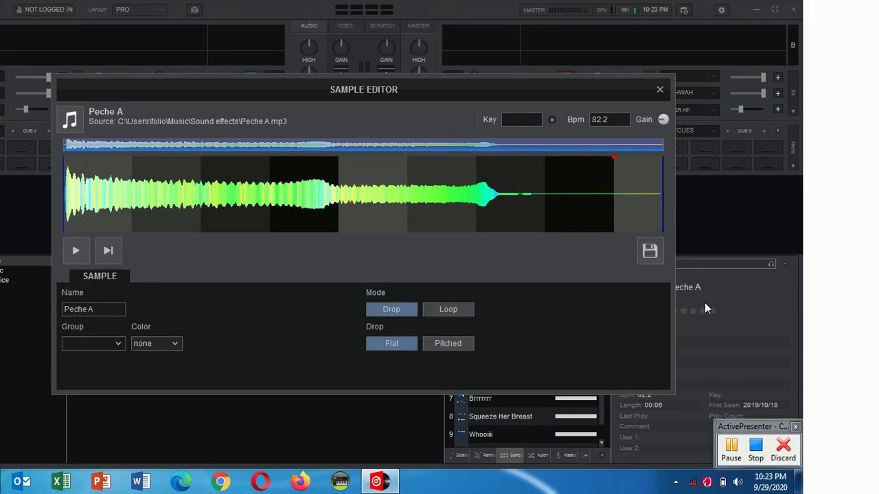
Move the Peche A Sample Editor window down-left, then back up over the decks.
{"action": "left_click_drag", "start_coordinate": [504, 102], "coordinate": [531, 107]}
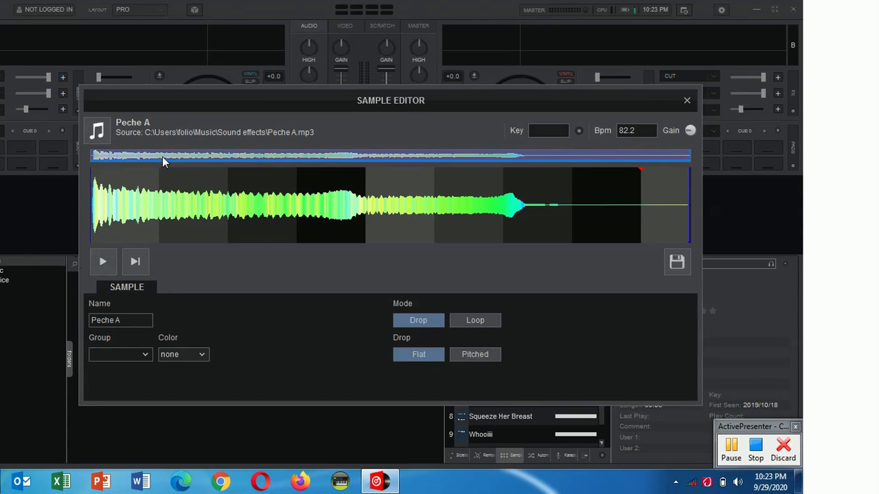
{"action": "left_click_drag", "start_coordinate": [397, 107], "coordinate": [402, 81]}
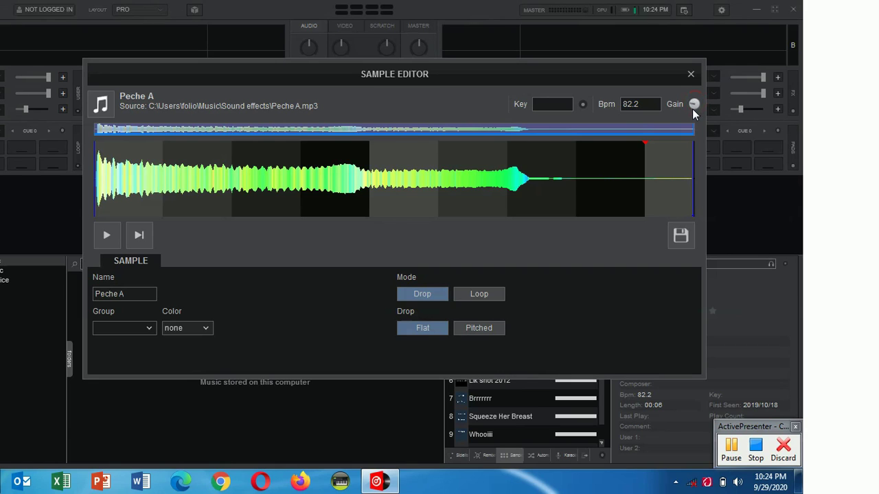
Preview Peche A on the master output, replay it, and lower its gain slightly.
{"action": "left_click", "coordinate": [102, 237]}
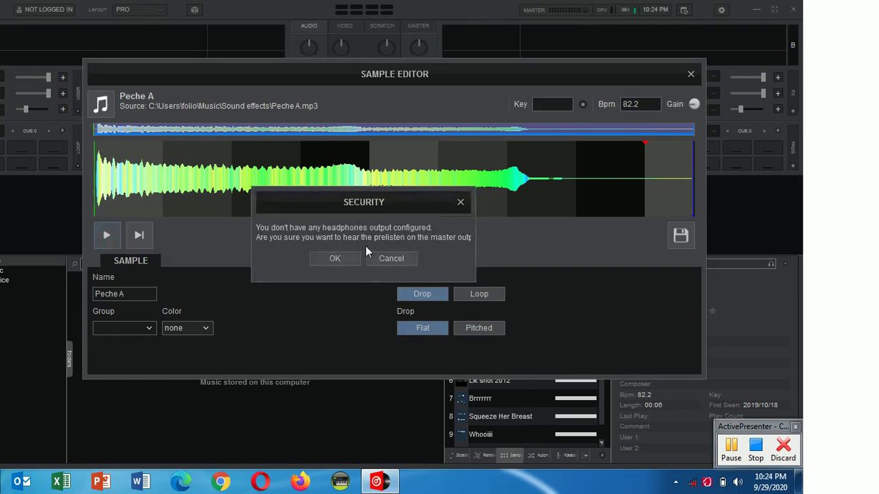
{"action": "left_click", "coordinate": [335, 259]}
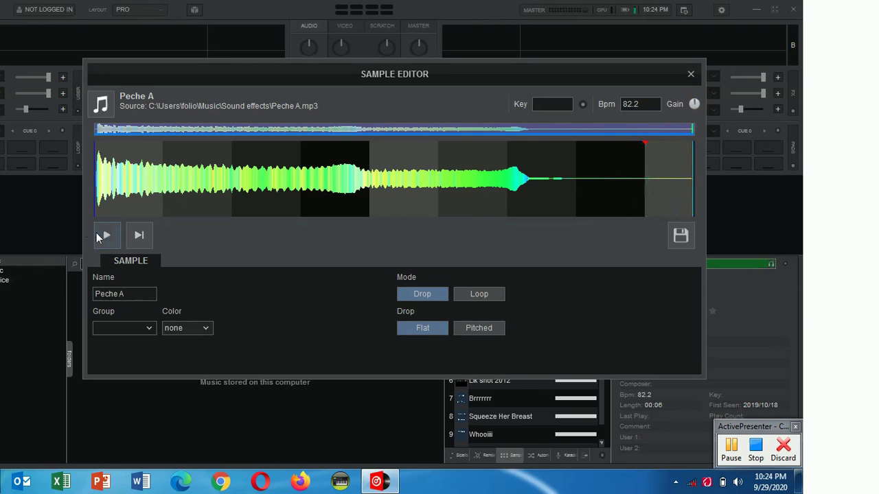
{"action": "left_click", "coordinate": [100, 232]}
{"action": "left_click_drag", "start_coordinate": [694, 103], "coordinate": [692, 109]}
{"action": "mouse_move", "coordinate": [694, 176]}
{"action": "left_mouse_down"}
{"action": "mouse_move", "coordinate": [536, 184]}
{"action": "mouse_move", "coordinate": [367, 214]}
{"action": "mouse_move", "coordinate": [230, 217]}
{"action": "left_mouse_up"}
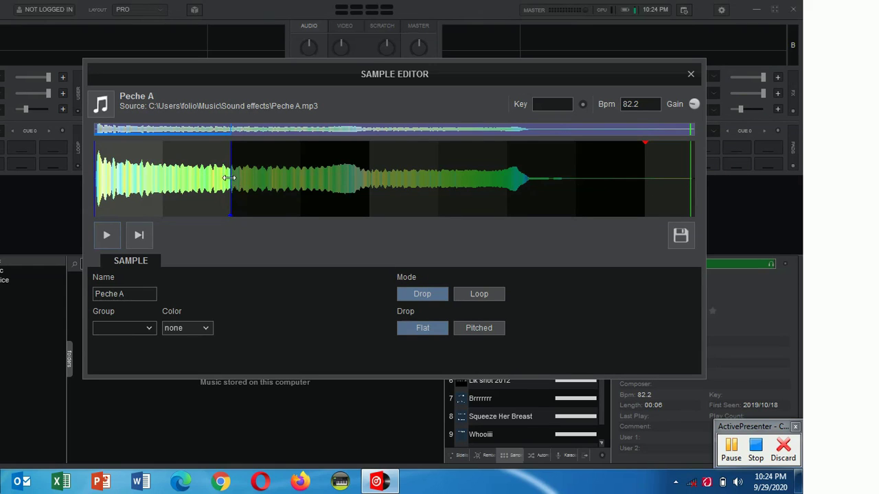
{"action": "left_click_drag", "start_coordinate": [229, 177], "coordinate": [691, 178]}
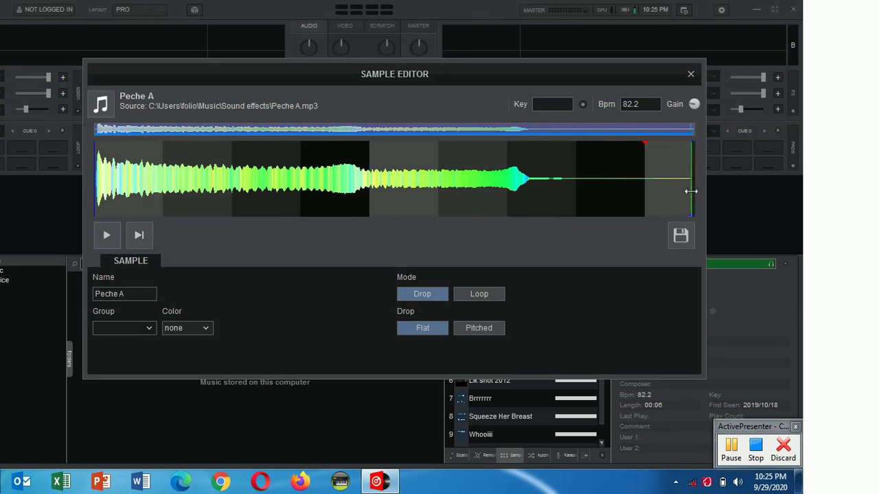
Shift the beat grid to raise the BPM and trim Peche A's end point to mid-sample.
{"action": "left_click", "coordinate": [101, 242]}
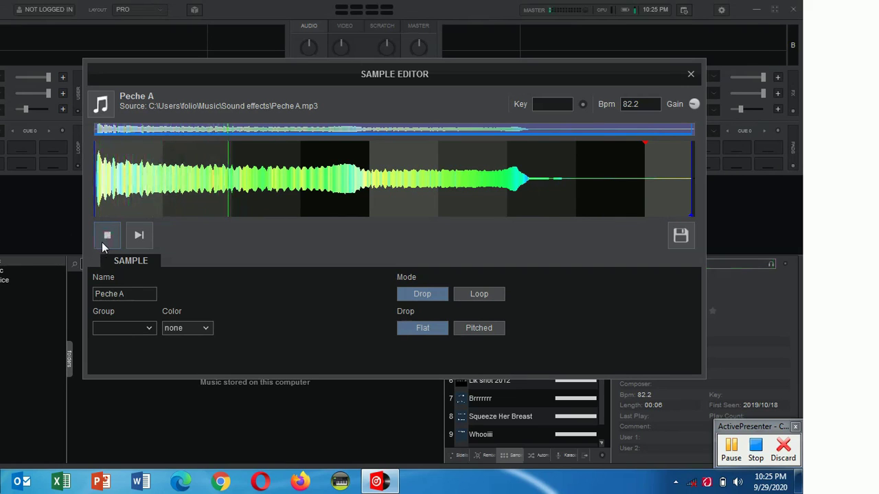
{"action": "left_click", "coordinate": [103, 240]}
{"action": "mouse_move", "coordinate": [643, 145]}
{"action": "left_mouse_down"}
{"action": "mouse_move", "coordinate": [530, 144]}
{"action": "mouse_move", "coordinate": [631, 147]}
{"action": "left_mouse_up"}
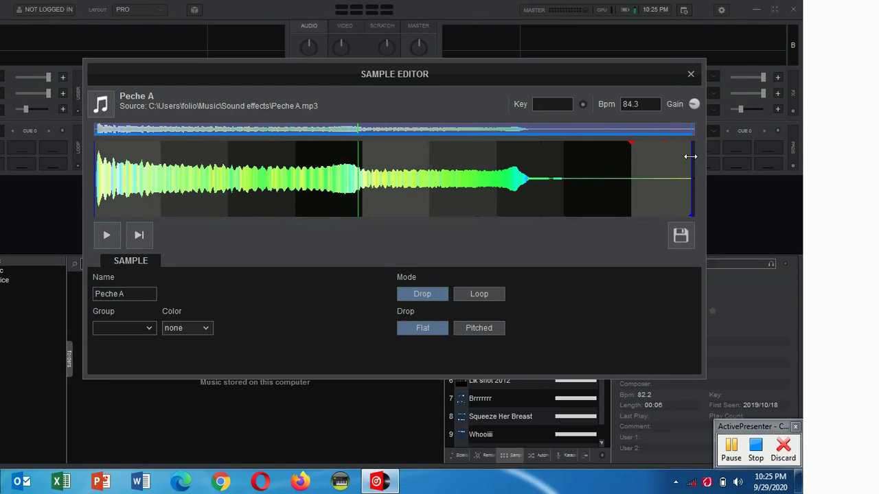
{"action": "mouse_move", "coordinate": [690, 156]}
{"action": "left_mouse_down"}
{"action": "mouse_move", "coordinate": [621, 152]}
{"action": "mouse_move", "coordinate": [357, 182]}
{"action": "left_mouse_up"}
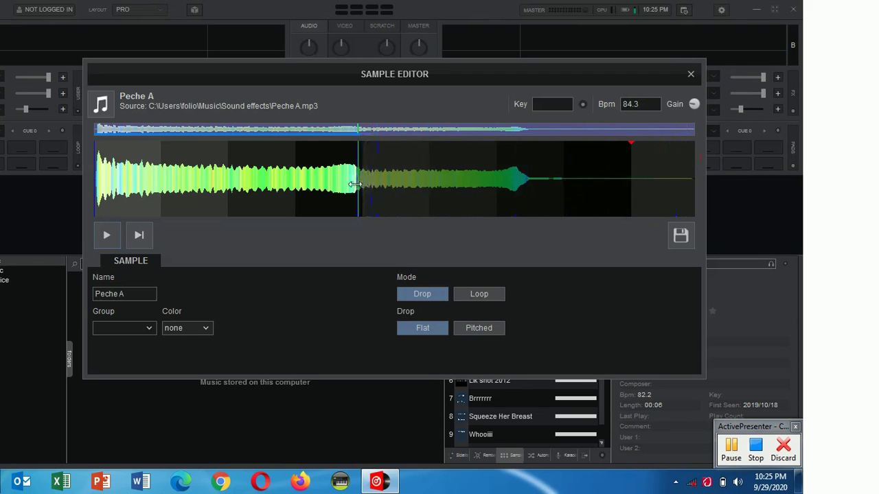
{"action": "left_click", "coordinate": [98, 236]}
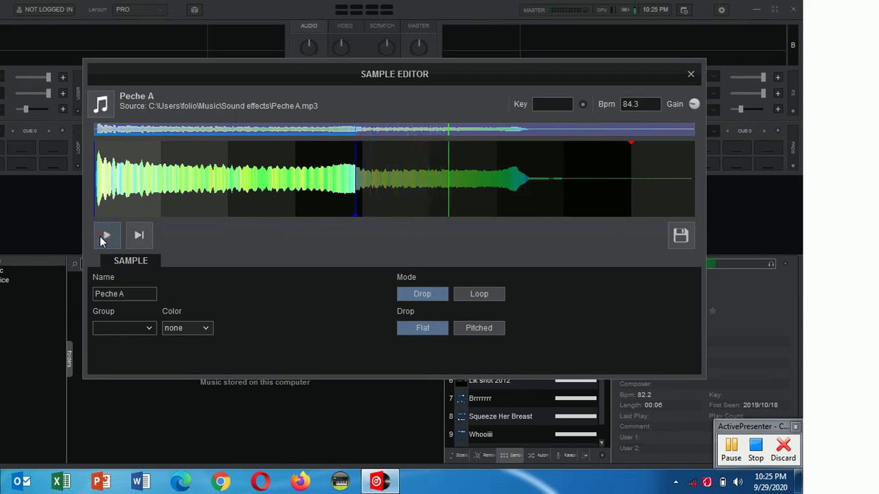
{"action": "left_click", "coordinate": [99, 238]}
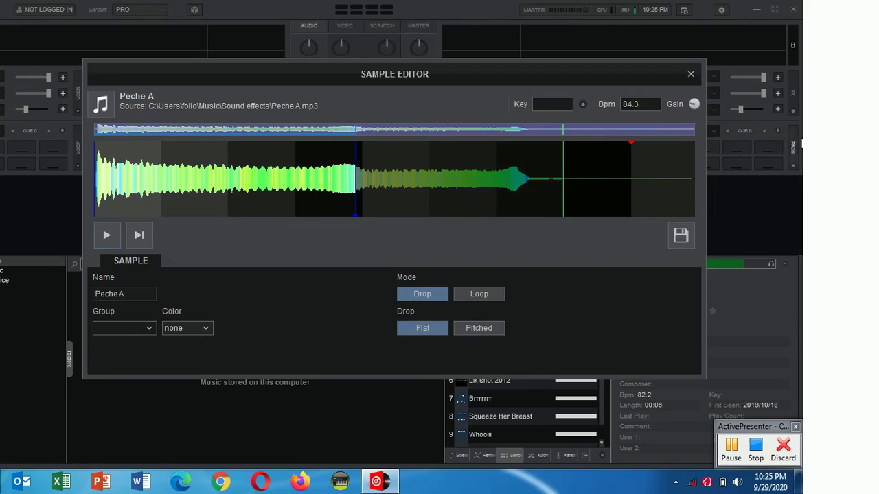
Play Peche A again and extend its end point to the waveform's end.
{"action": "left_click", "coordinate": [562, 156]}
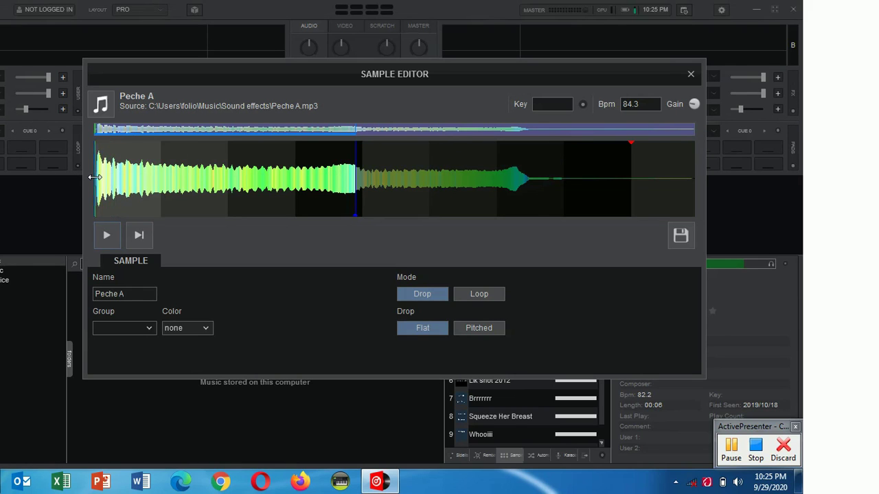
{"action": "left_click", "coordinate": [107, 235]}
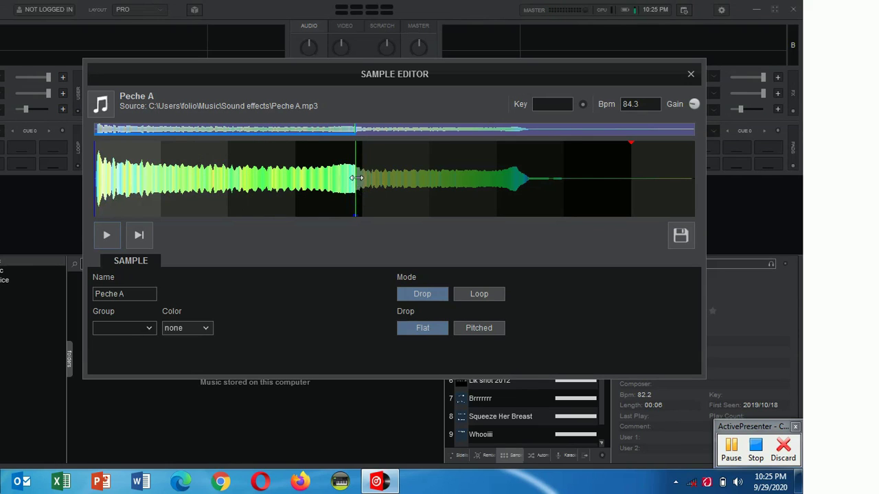
{"action": "mouse_move", "coordinate": [356, 177]}
{"action": "left_mouse_down"}
{"action": "mouse_move", "coordinate": [442, 180]}
{"action": "mouse_move", "coordinate": [155, 189]}
{"action": "left_mouse_up"}
{"action": "left_click_drag", "start_coordinate": [356, 189], "coordinate": [694, 181]}
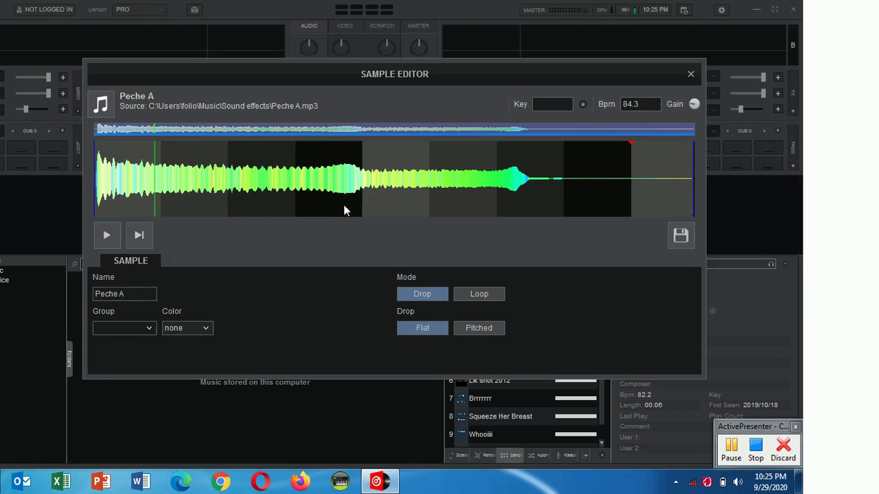
Save the Peche A edits, answering Yes to the save-changes prompt.
{"action": "left_click", "coordinate": [680, 236]}
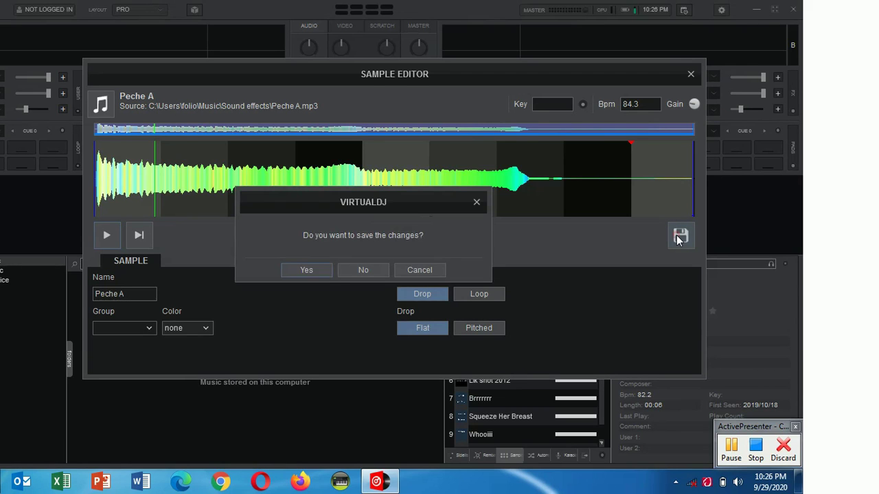
{"action": "left_click", "coordinate": [306, 272]}
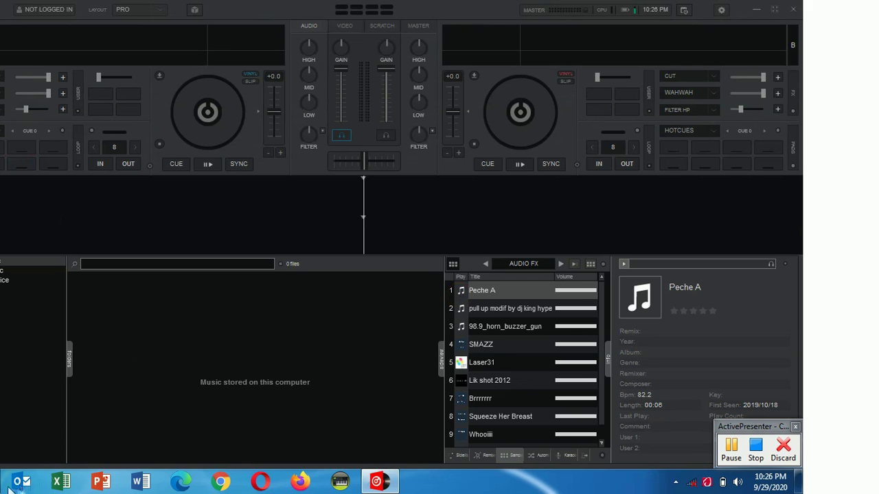
Find the Ndo Hiyo sample in Explorer's My Drops folder and drag it into VirtualDJ.
{"action": "key", "text": "alt+Tab"}
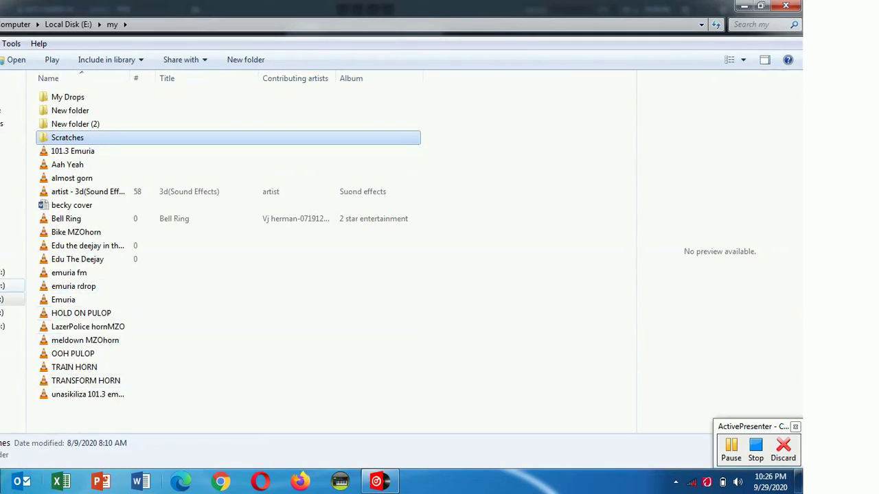
{"action": "double_click", "coordinate": [64, 96]}
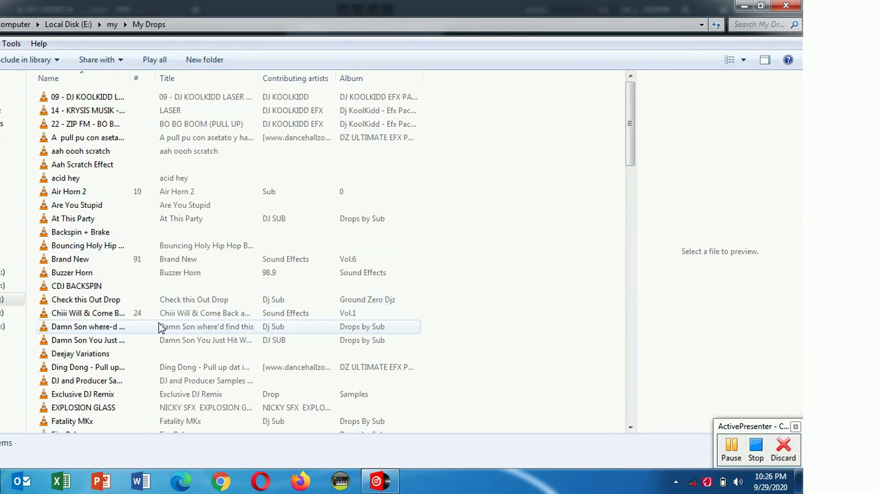
{"action": "scroll", "coordinate": [159, 328], "scroll_direction": "down", "scroll_amount": 5}
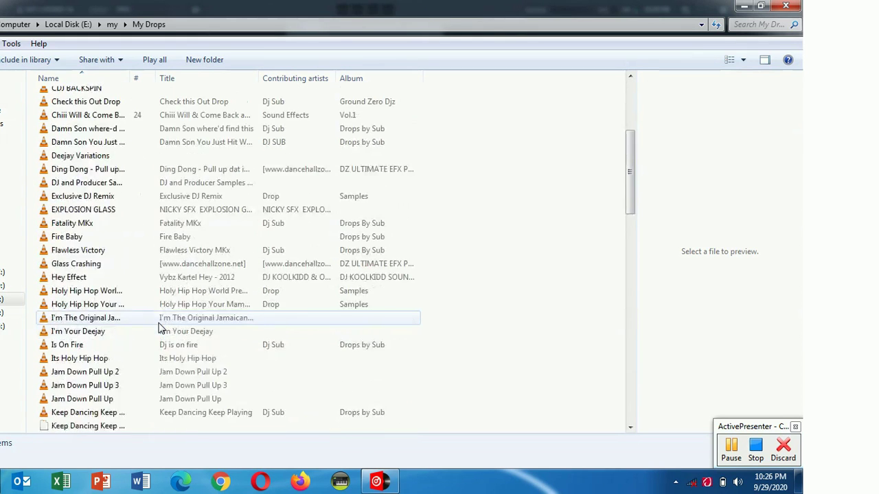
{"action": "scroll", "coordinate": [159, 328], "scroll_direction": "down", "scroll_amount": 5}
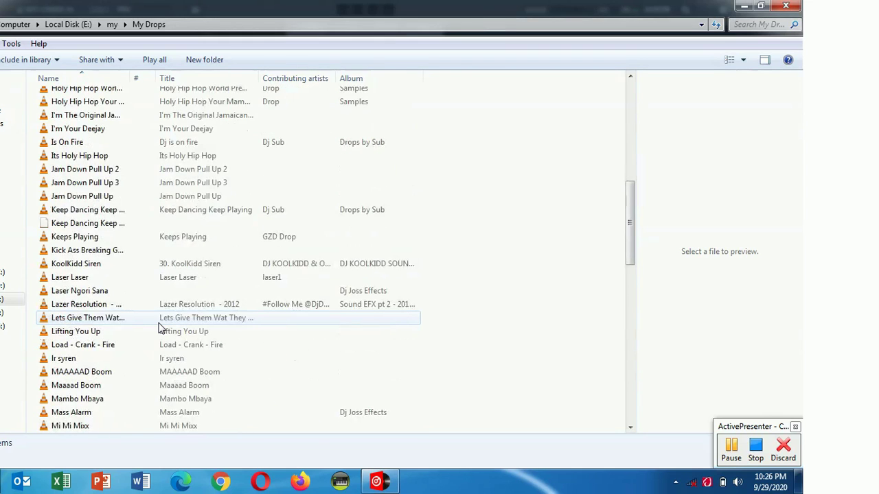
{"action": "scroll", "coordinate": [158, 328], "scroll_direction": "down", "scroll_amount": 3}
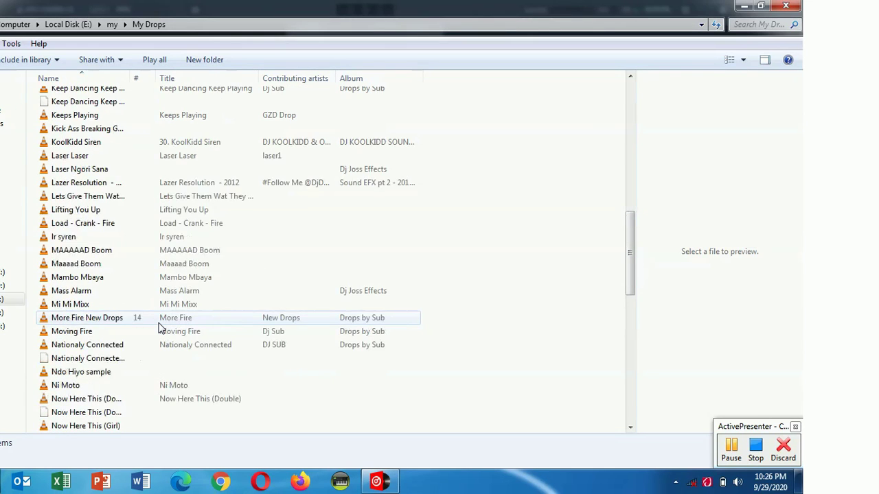
{"action": "scroll", "coordinate": [159, 328], "scroll_direction": "down", "scroll_amount": 1}
{"action": "scroll", "coordinate": [159, 328], "scroll_direction": "down", "scroll_amount": 1}
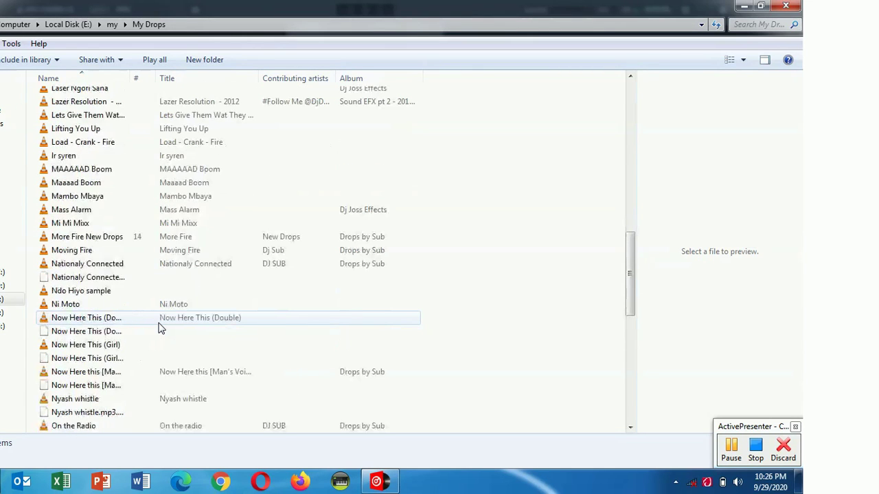
{"action": "left_click", "coordinate": [70, 292]}
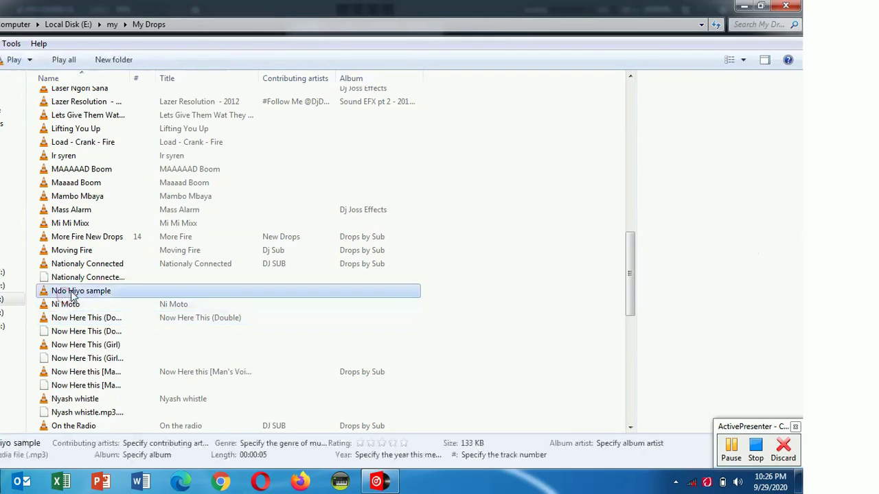
{"action": "left_click_drag", "start_coordinate": [71, 292], "coordinate": [591, 267]}
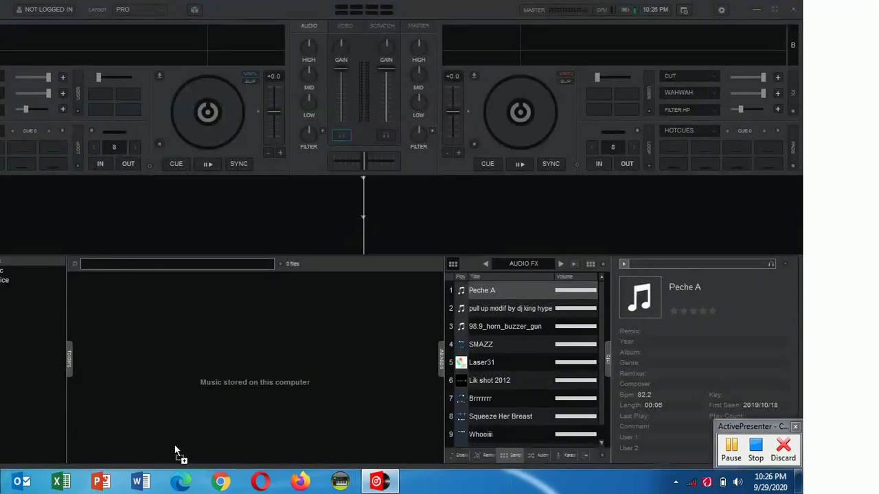
Load Ndo Hiyo sample onto deck 1 and add it as a new sampler pad in grid view.
{"action": "left_click_drag", "start_coordinate": [146, 128], "coordinate": [159, 125]}
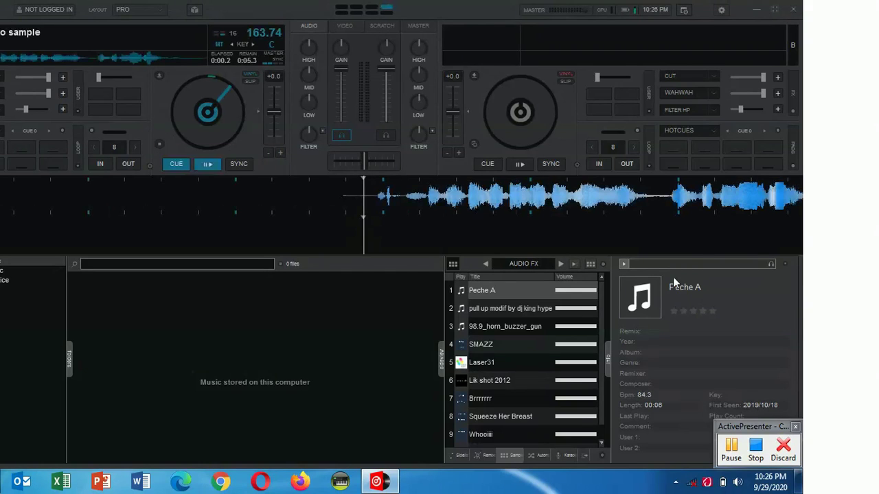
{"action": "left_click", "coordinate": [592, 264]}
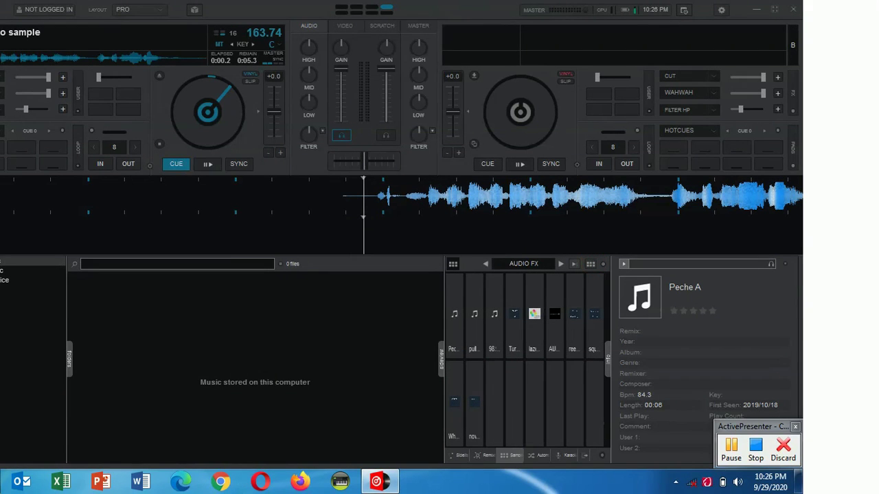
{"action": "left_click_drag", "start_coordinate": [134, 184], "coordinate": [496, 412]}
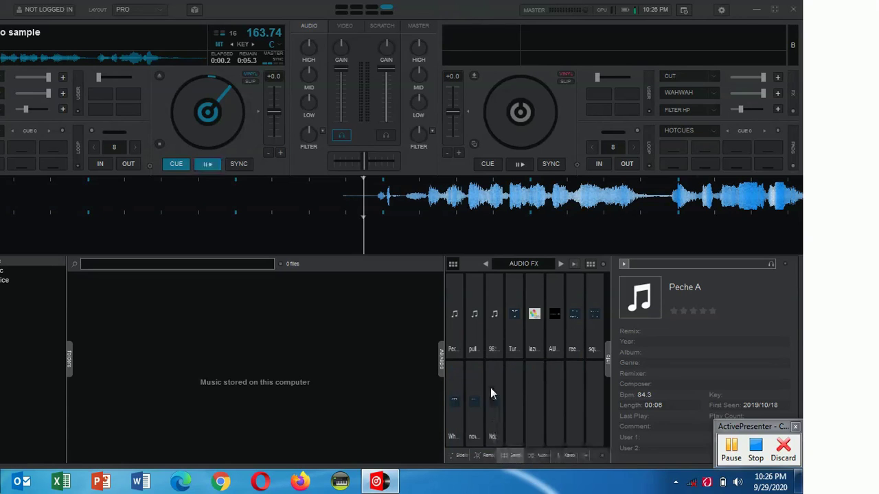
Open Ndo Hiyo sample in the Sample Editor from the sampler options.
{"action": "left_click", "coordinate": [603, 263]}
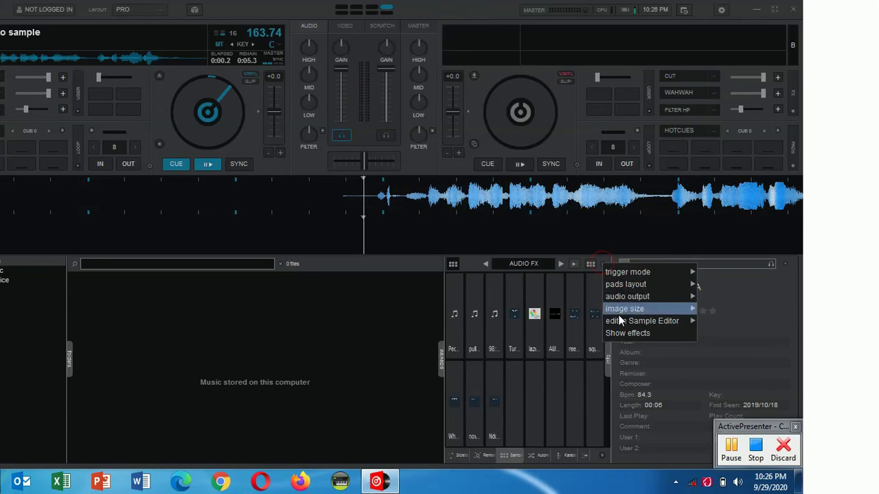
{"action": "mouse_move", "coordinate": [618, 320]}
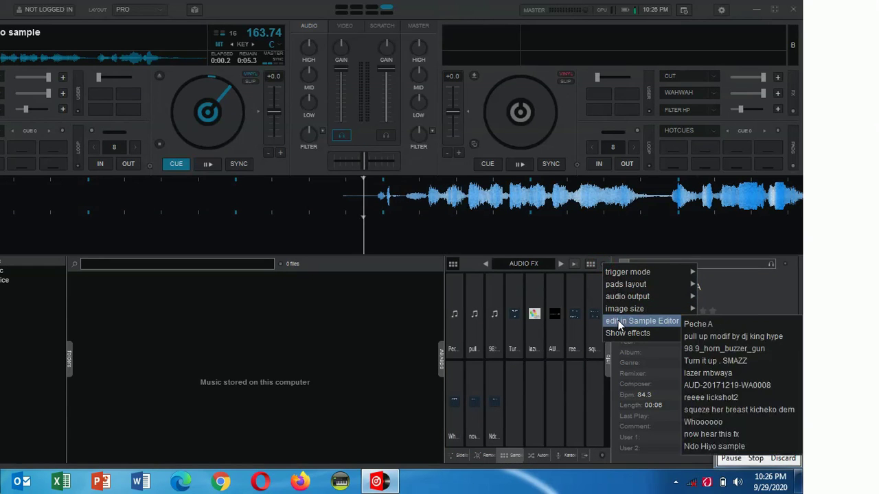
{"action": "left_click", "coordinate": [710, 447]}
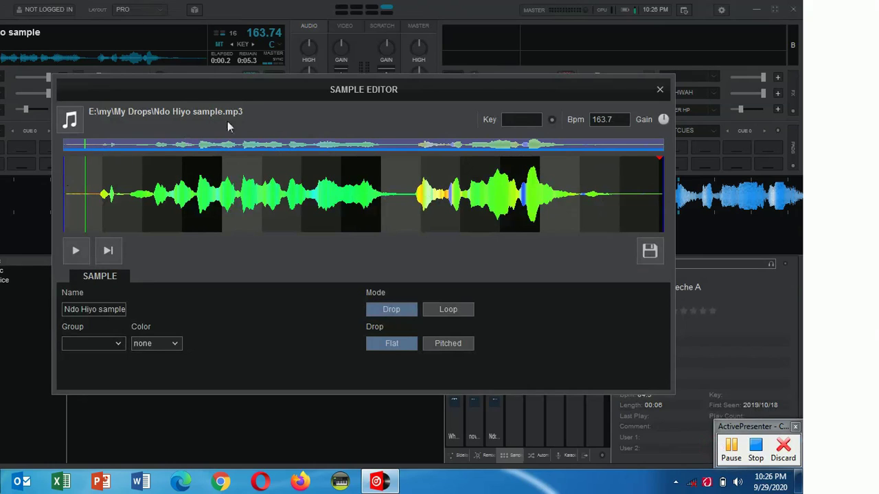
Preview the full-length Ndo Hiyo sample, nudging the end marker and leaving it in place.
{"action": "left_click", "coordinate": [73, 253]}
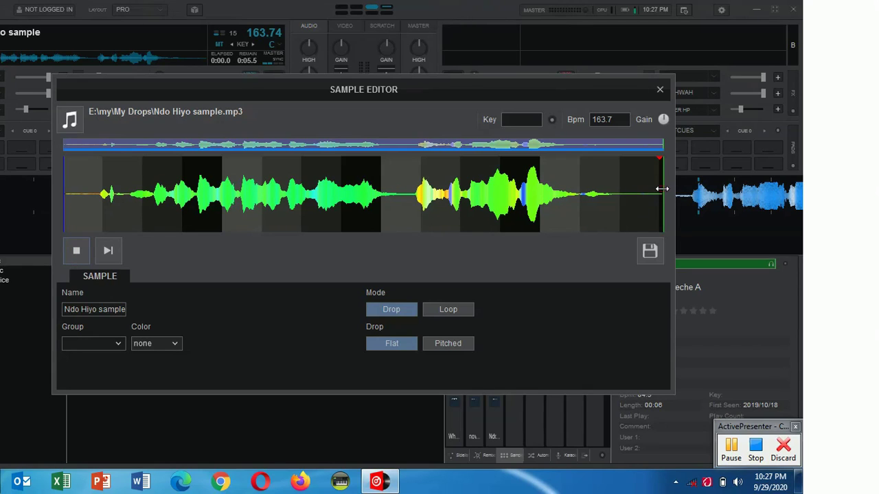
{"action": "mouse_move", "coordinate": [662, 188]}
{"action": "left_mouse_down"}
{"action": "mouse_move", "coordinate": [648, 186]}
{"action": "mouse_move", "coordinate": [661, 182]}
{"action": "left_mouse_up"}
{"action": "left_click", "coordinate": [78, 251]}
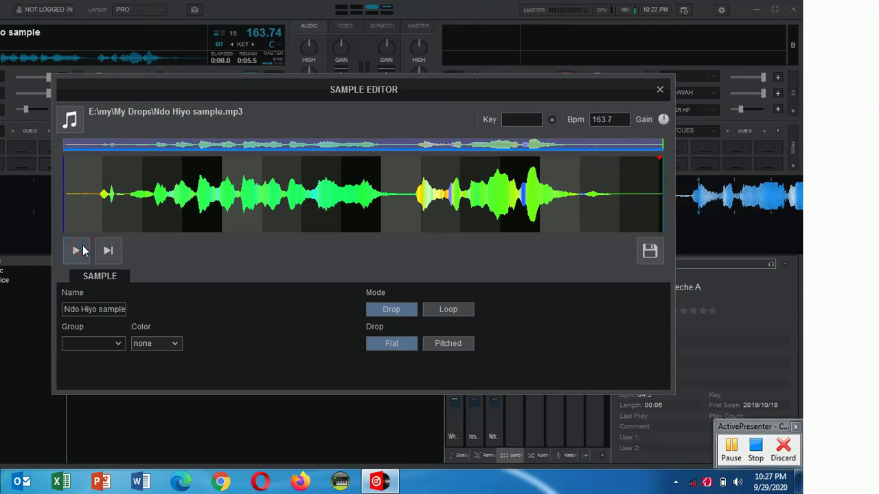
Pull the Ndo Hiyo sample's end marker back to about 60% through and preview it.
{"action": "left_click", "coordinate": [78, 251]}
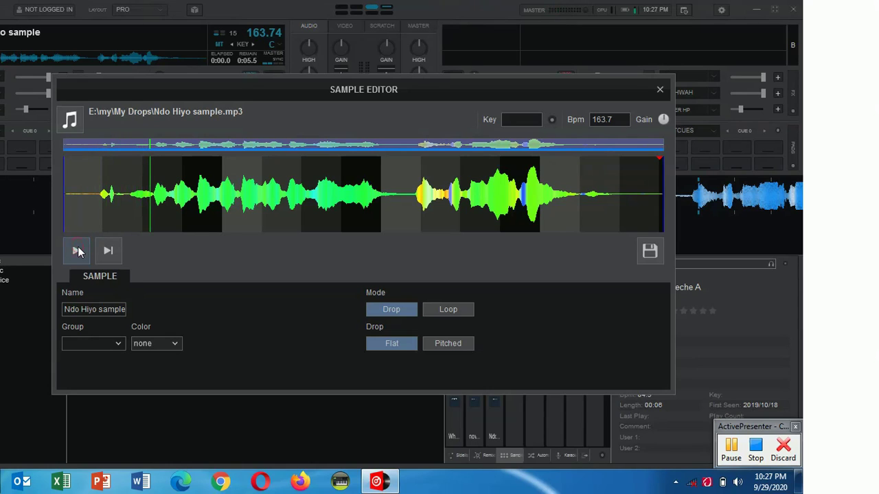
{"action": "left_click_drag", "start_coordinate": [663, 196], "coordinate": [415, 205]}
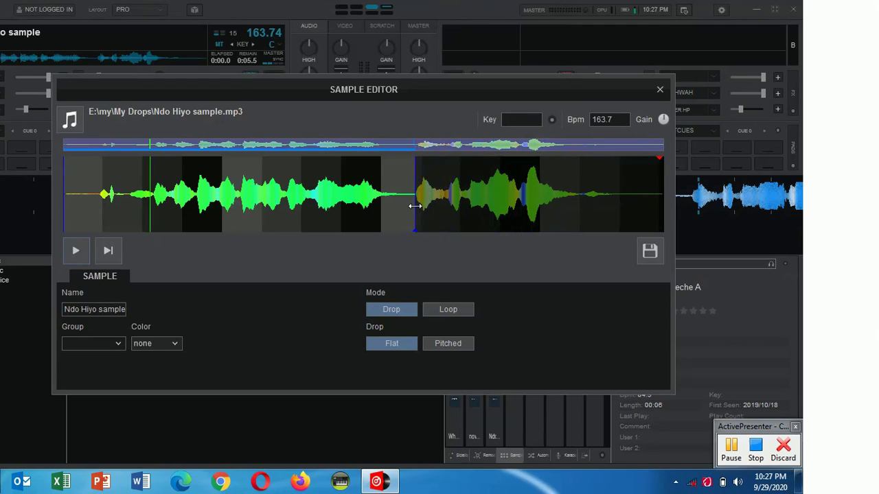
{"action": "left_click", "coordinate": [76, 253]}
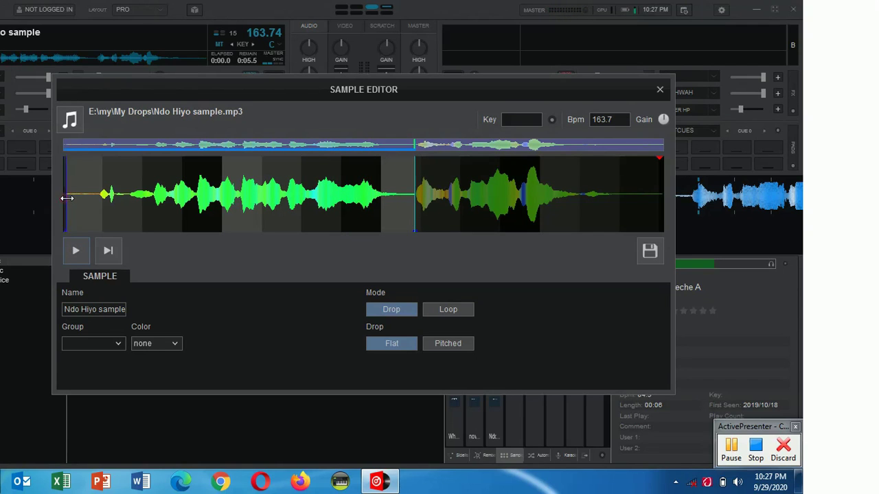
Move the start marker past the quiet intro to about 15% and preview the trimmed sample.
{"action": "left_click_drag", "start_coordinate": [67, 198], "coordinate": [131, 200]}
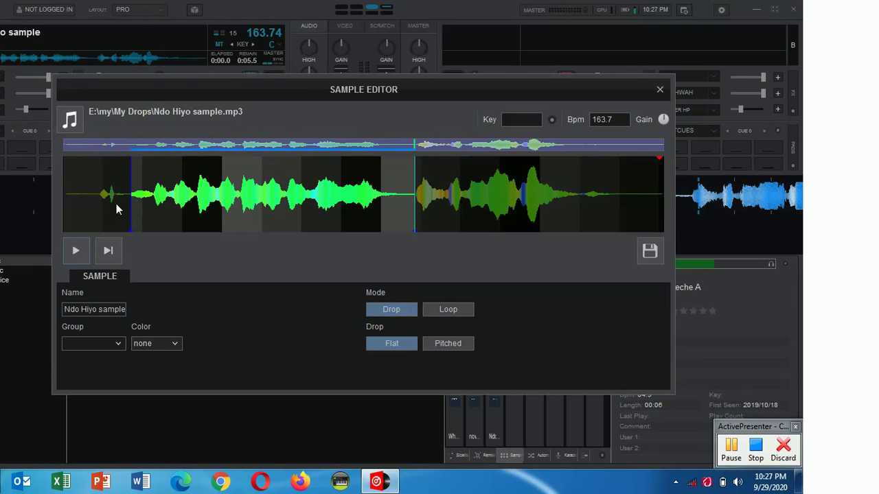
{"action": "left_click", "coordinate": [76, 251]}
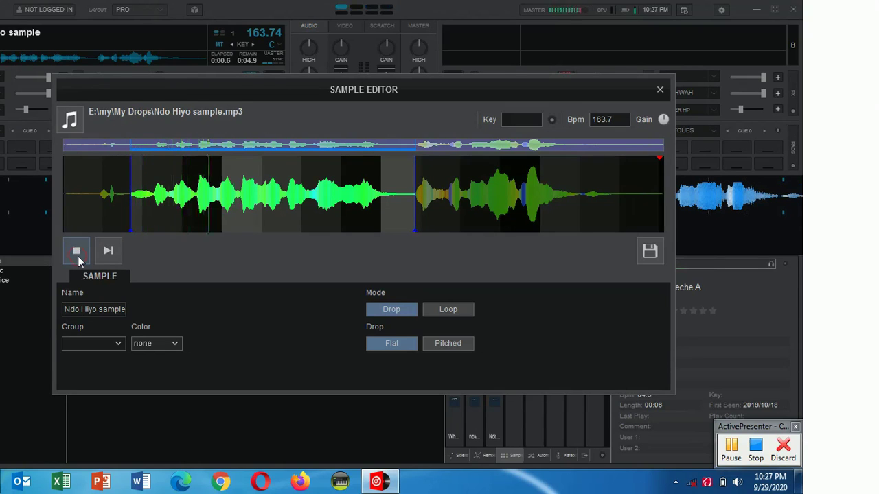
{"action": "left_click", "coordinate": [77, 252]}
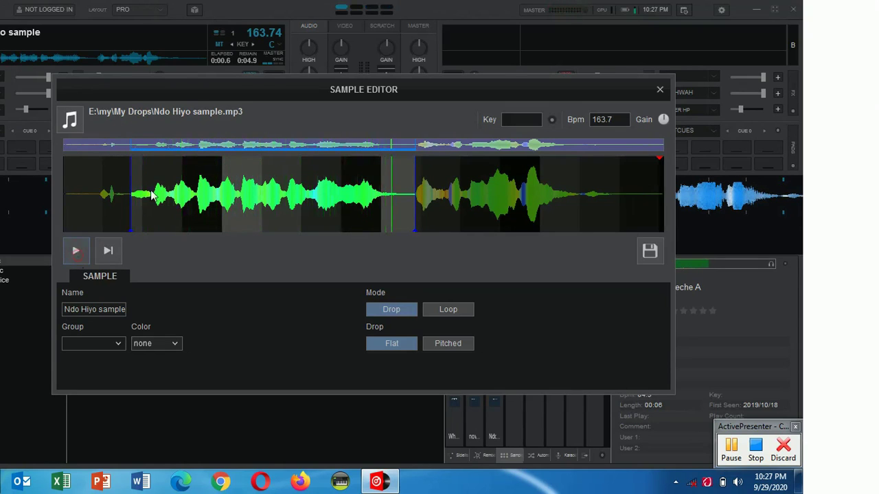
{"action": "left_click_drag", "start_coordinate": [130, 201], "coordinate": [150, 203]}
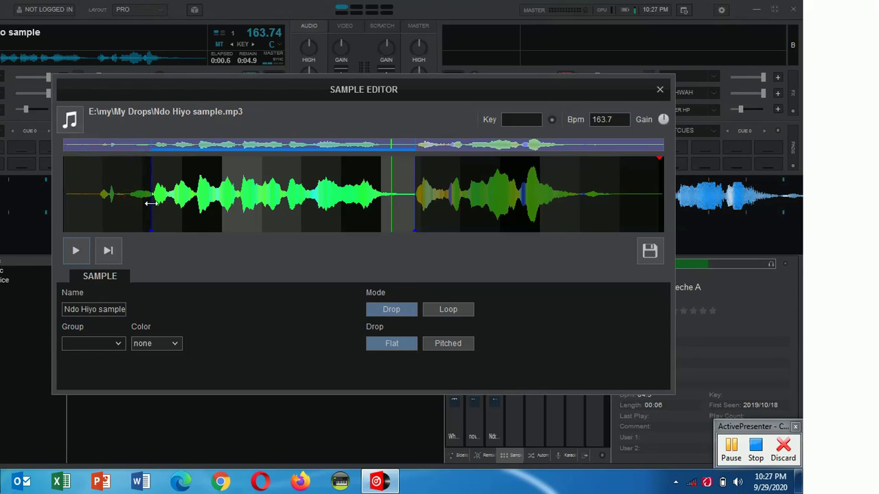
{"action": "left_click", "coordinate": [79, 260]}
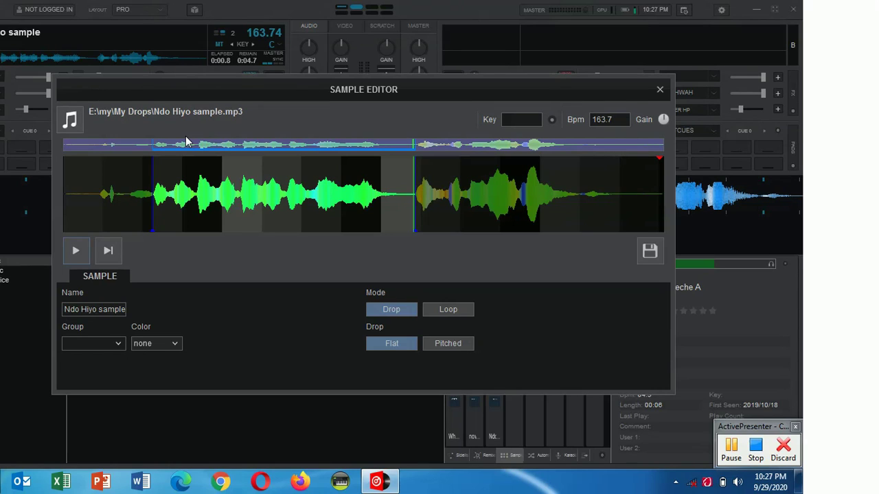
Lower the Ndo Hiyo sample's Gain knob slightly to the left.
{"action": "left_click_drag", "start_coordinate": [664, 121], "coordinate": [655, 126]}
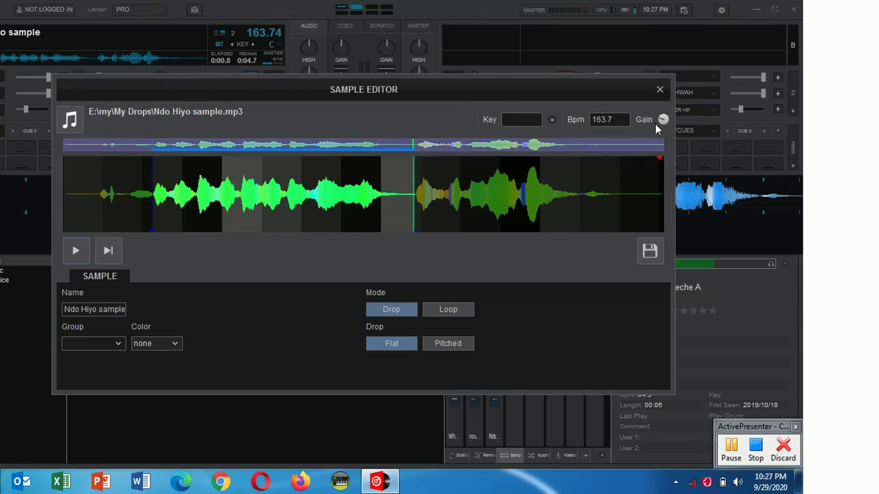